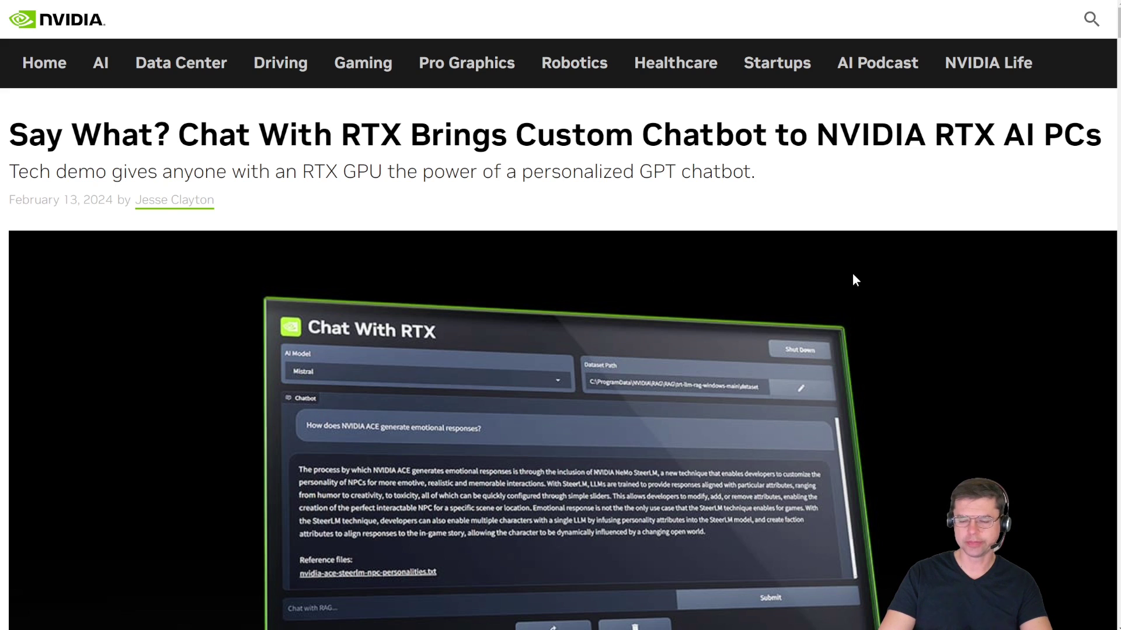
Autoscroll through the Chat with RTX blog article, then jump back to its top
middle_click(938, 270)
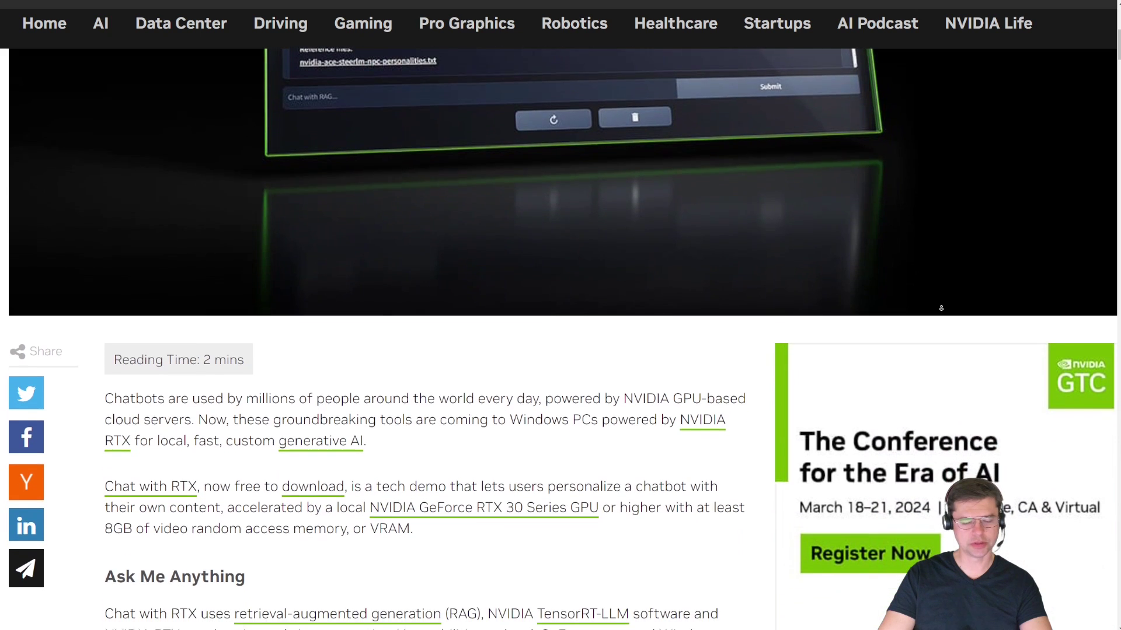
key(Home)
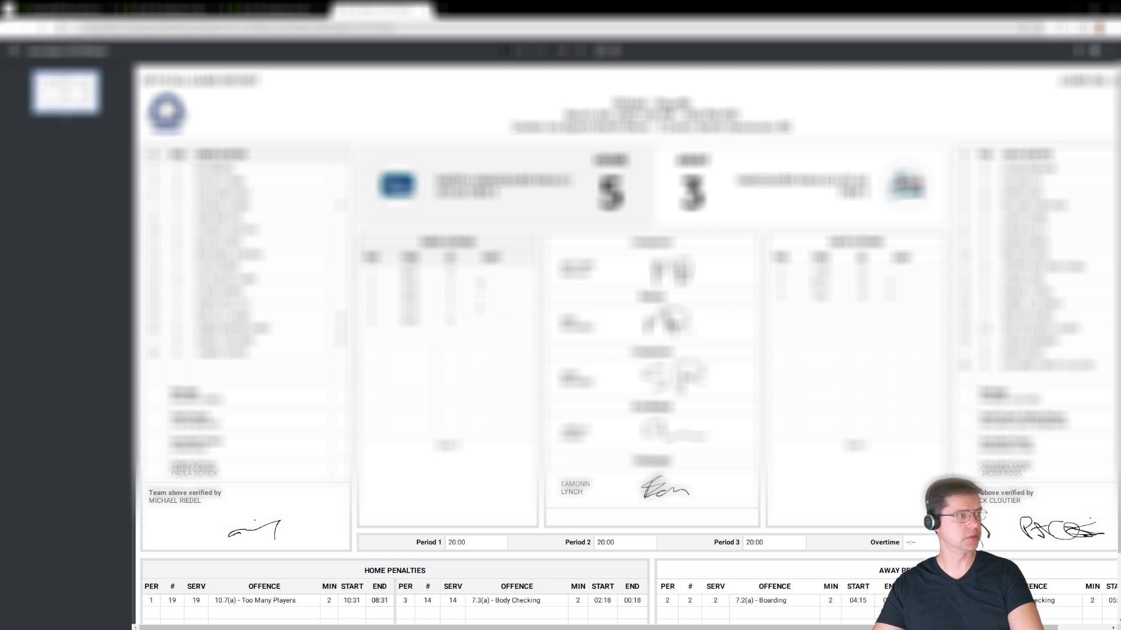
key(alt+Tab)
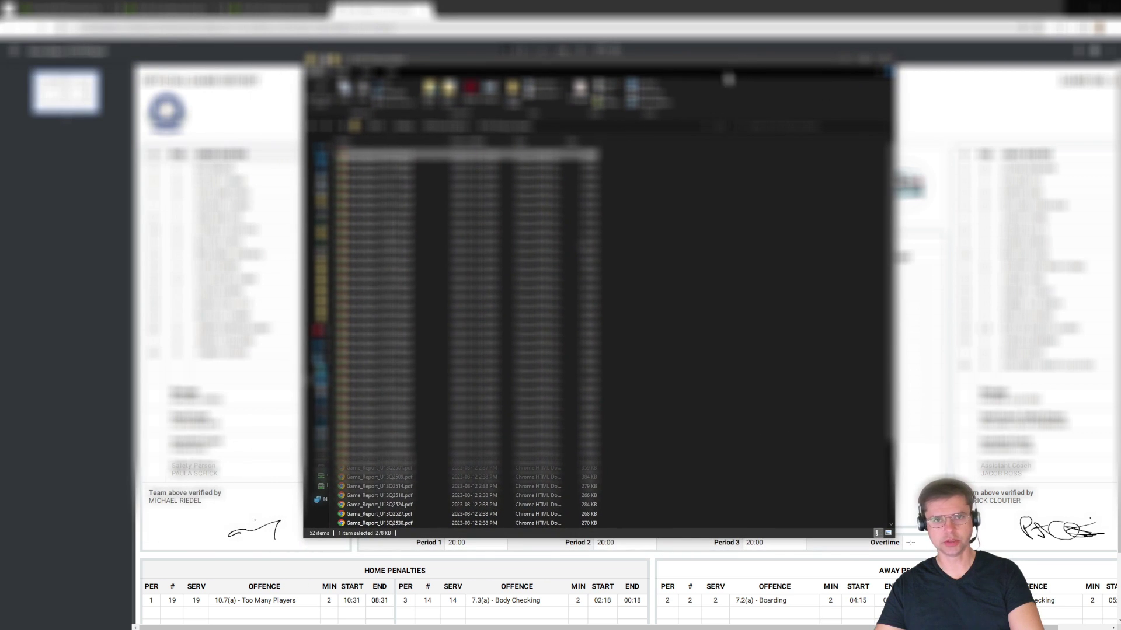
drag(893, 175, 894, 326)
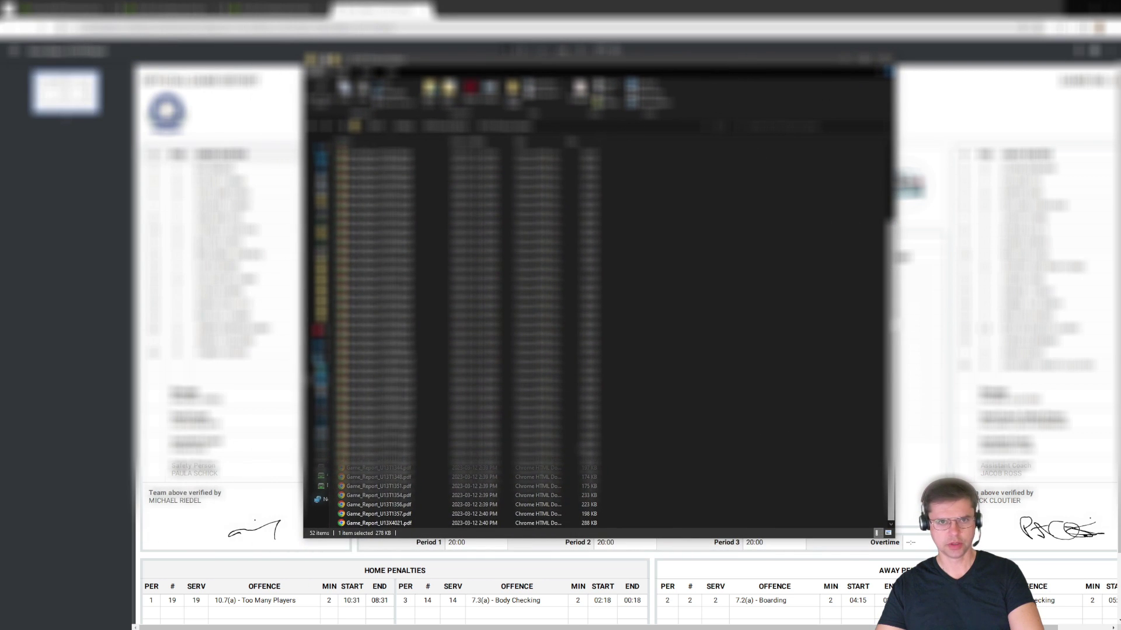
scroll(893, 324, up, 3)
drag(671, 174, 388, 462)
drag(817, 65, 660, 64)
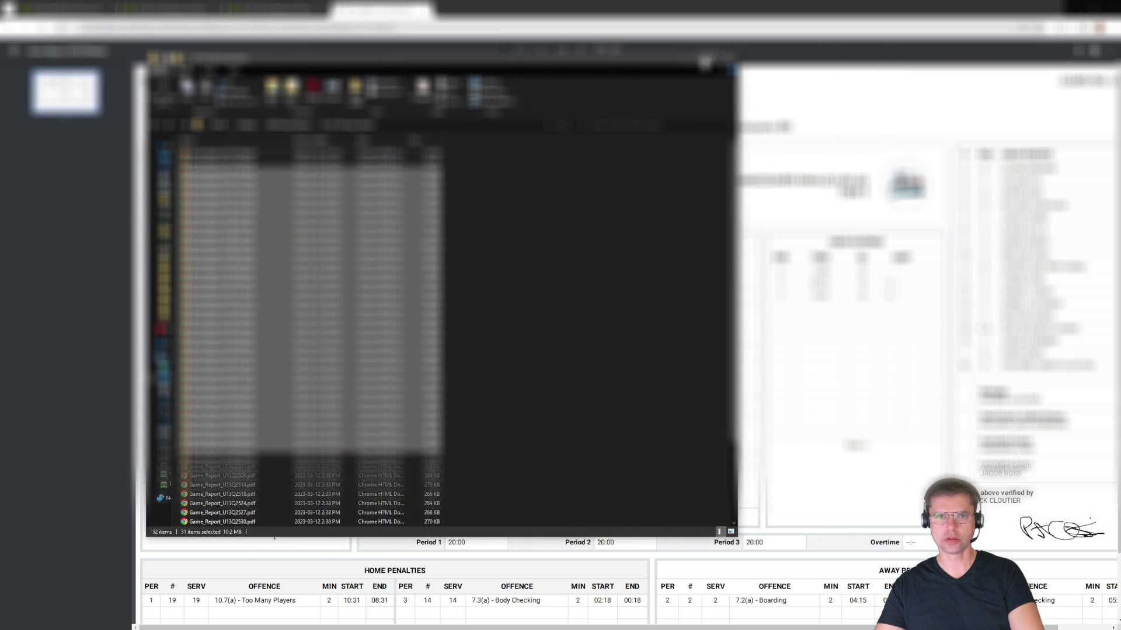
click(687, 62)
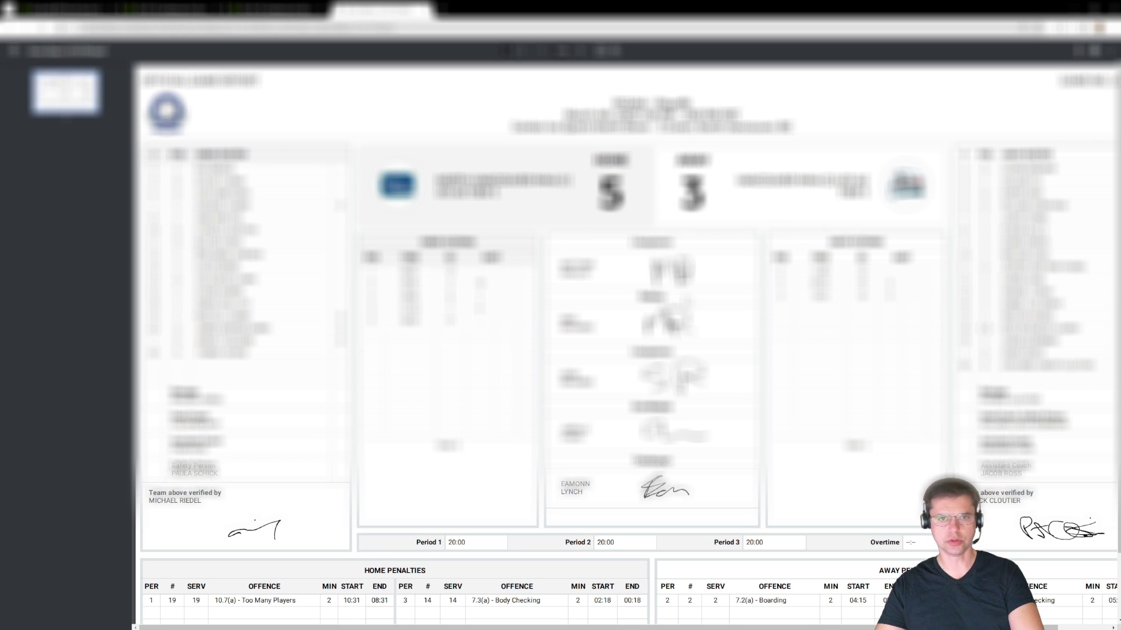
scroll(627, 332, down, 2)
scroll(605, 313, up, 2)
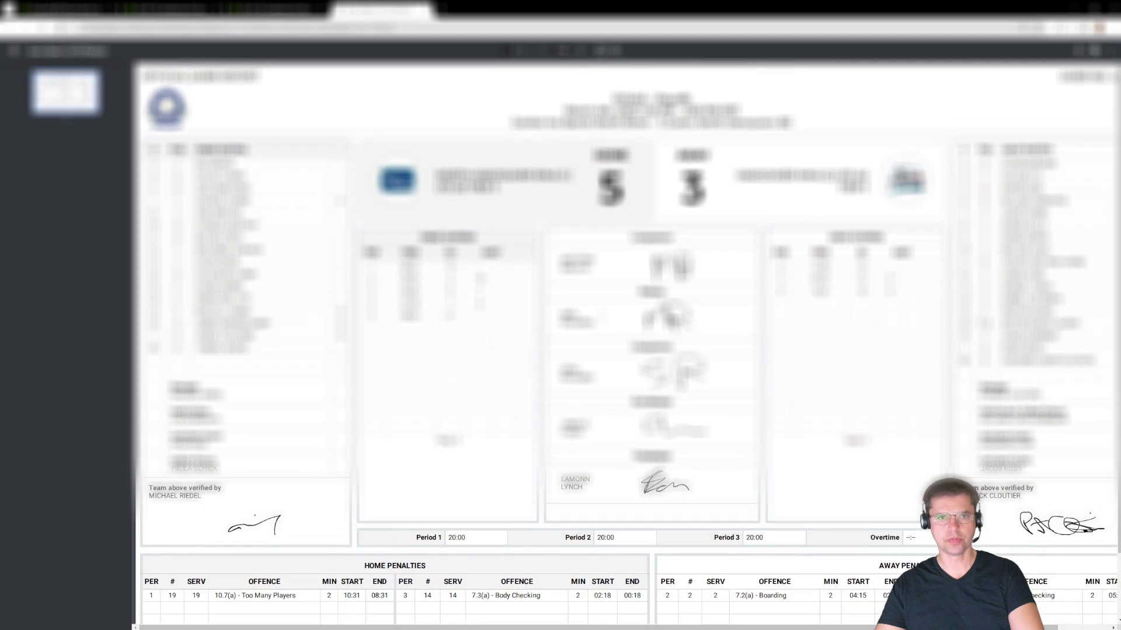
scroll(604, 313, down, 1)
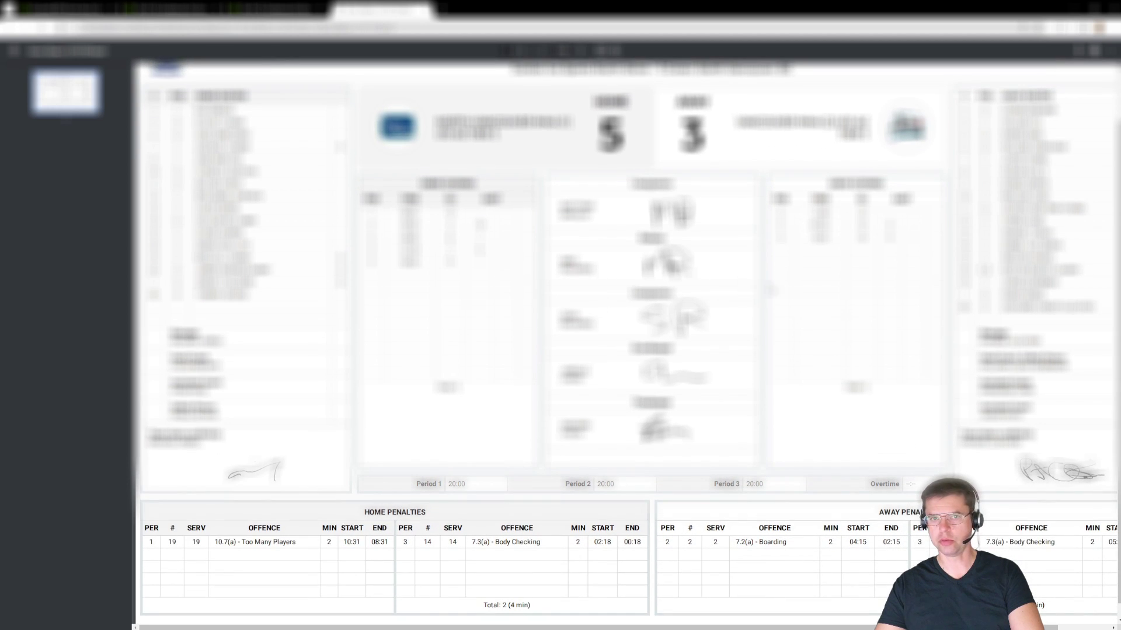
scroll(817, 310, up, 1)
scroll(817, 310, down, 1)
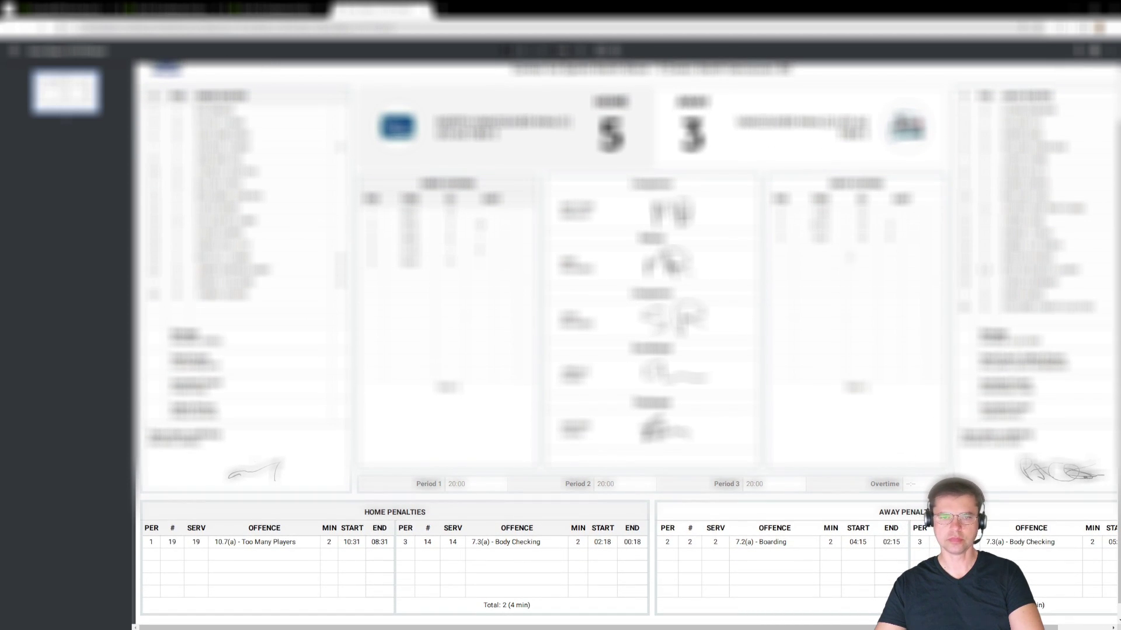
scroll(630, 341, up, 3)
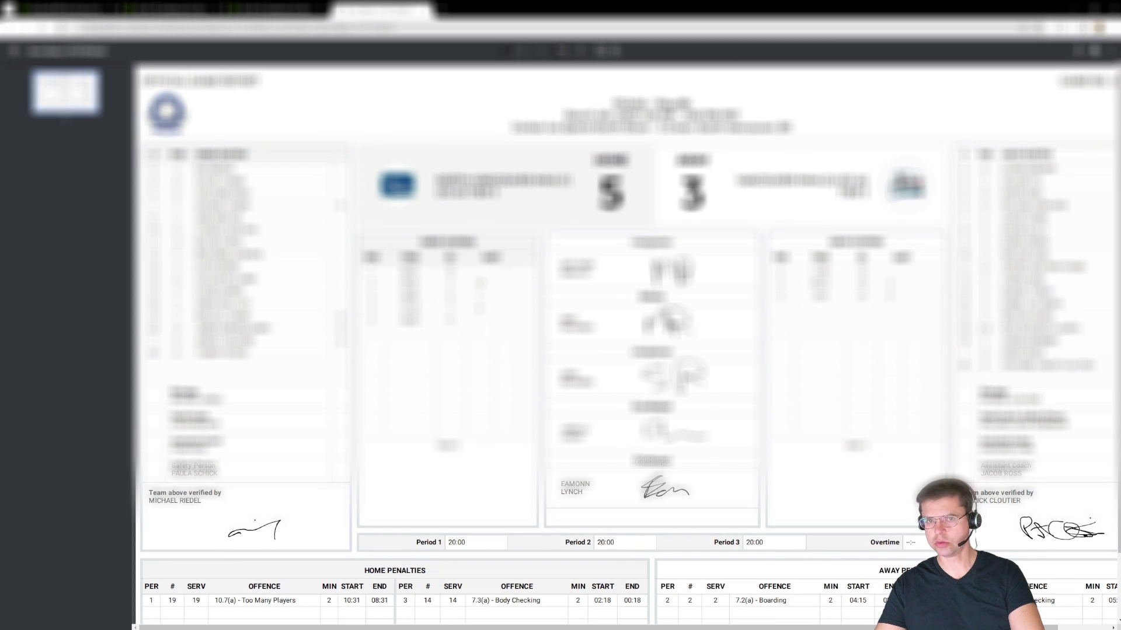
scroll(630, 341, down, 3)
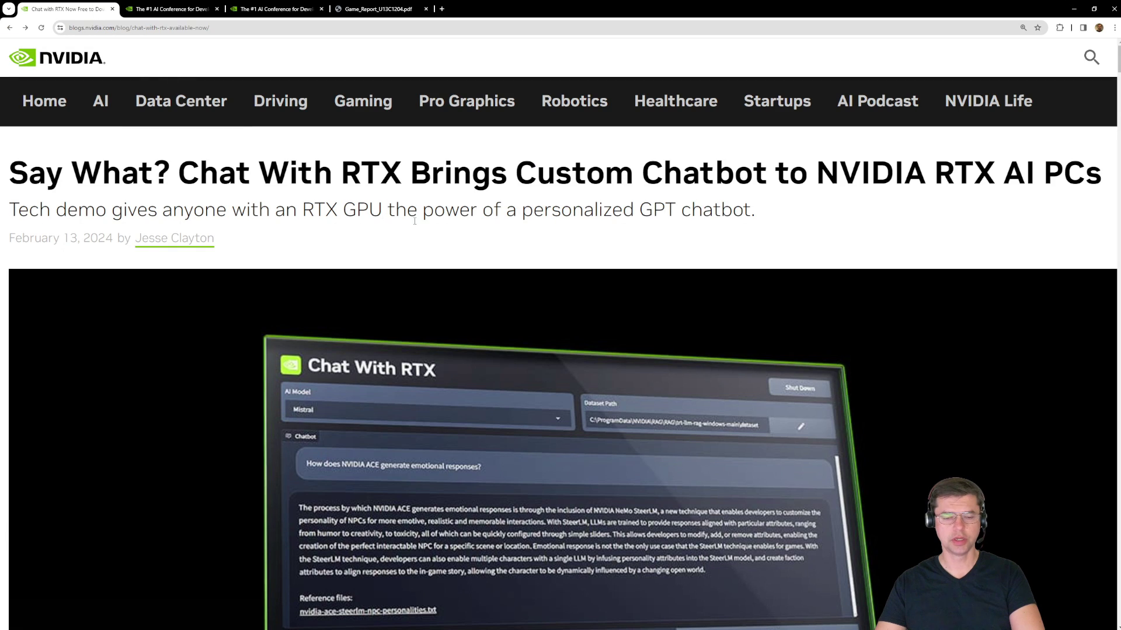
Scroll through the Chat with RTX blog article to reach its download link
scroll(423, 232, down, 3)
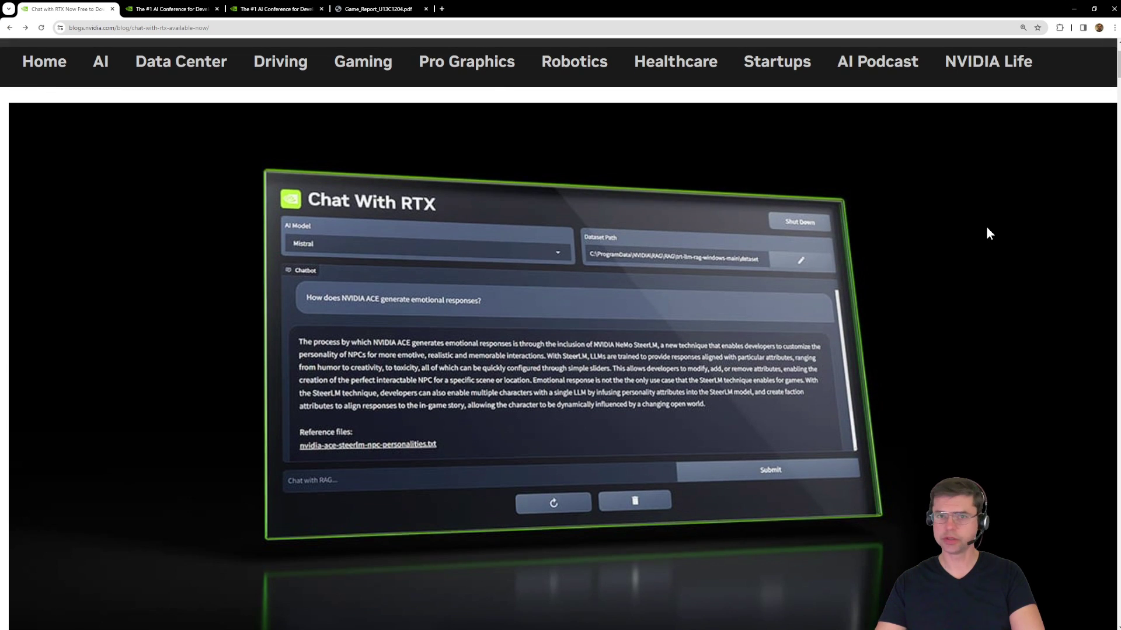
scroll(946, 195, down, 20)
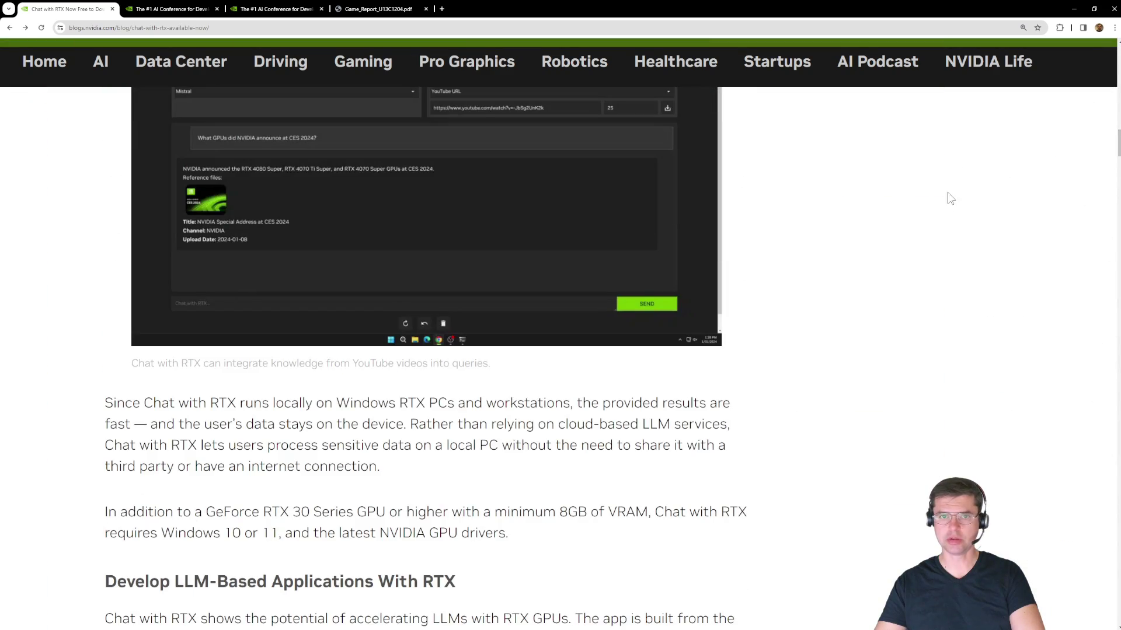
scroll(935, 248, up, 8)
scroll(936, 248, up, 6)
scroll(936, 248, down, 2)
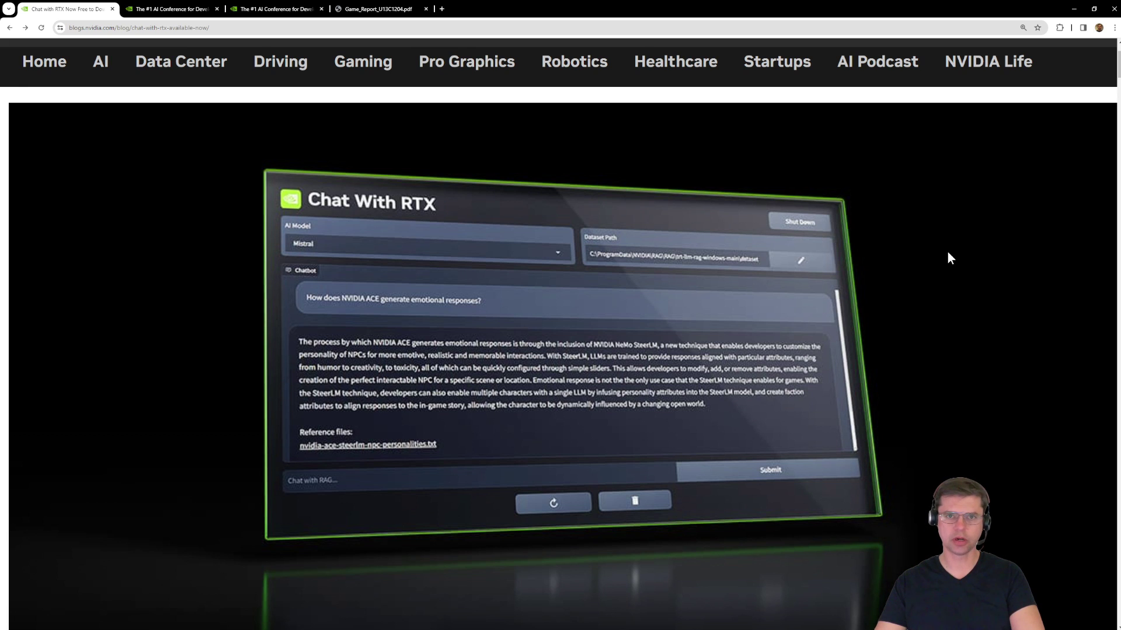
scroll(951, 253, down, 3)
scroll(951, 261, down, 2)
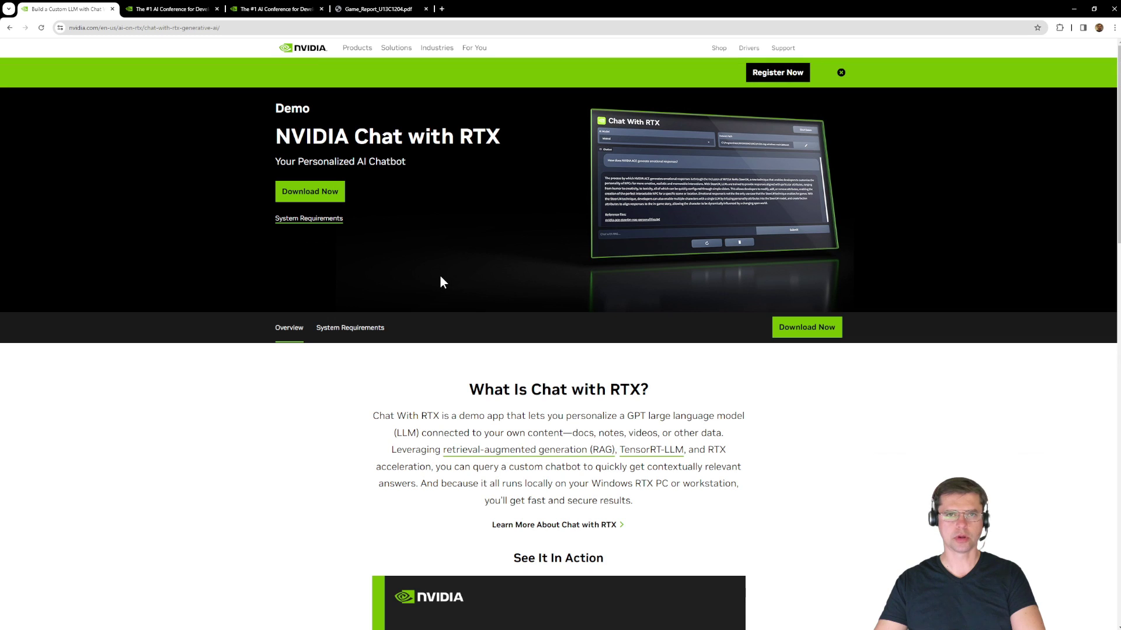
click(321, 191)
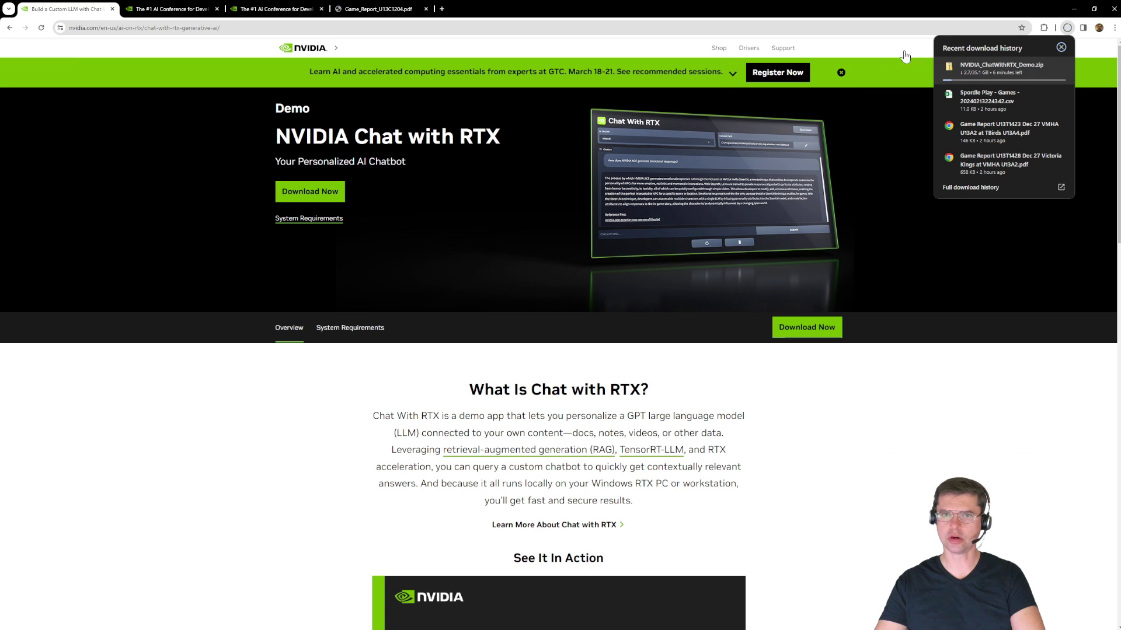
scroll(513, 384, down, 11)
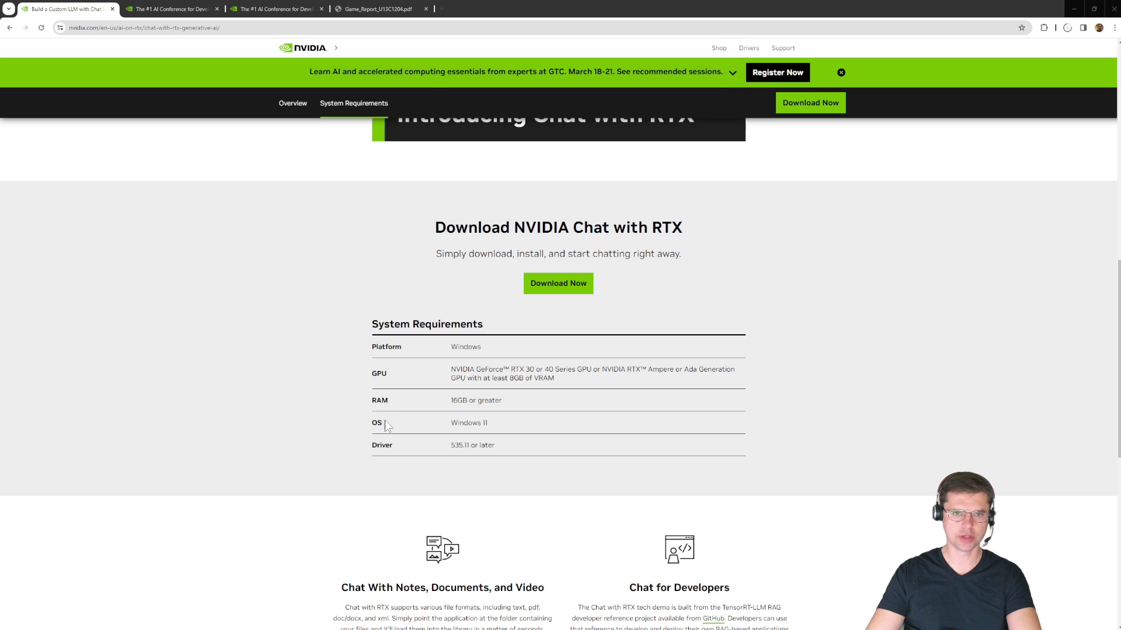
drag(374, 423, 371, 345)
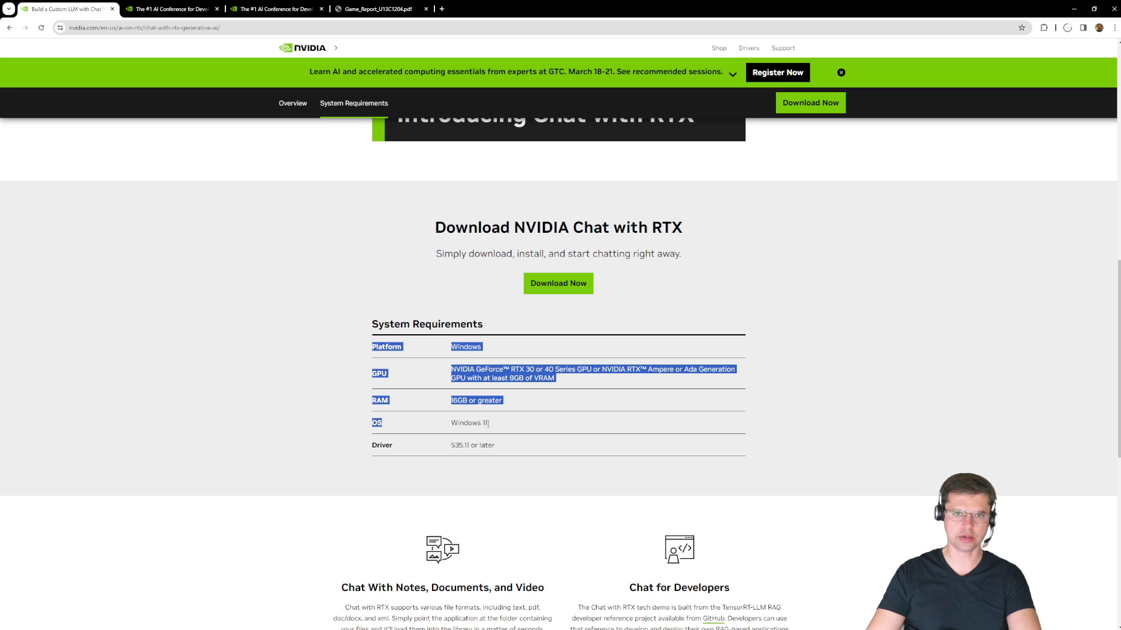
double_click(387, 347)
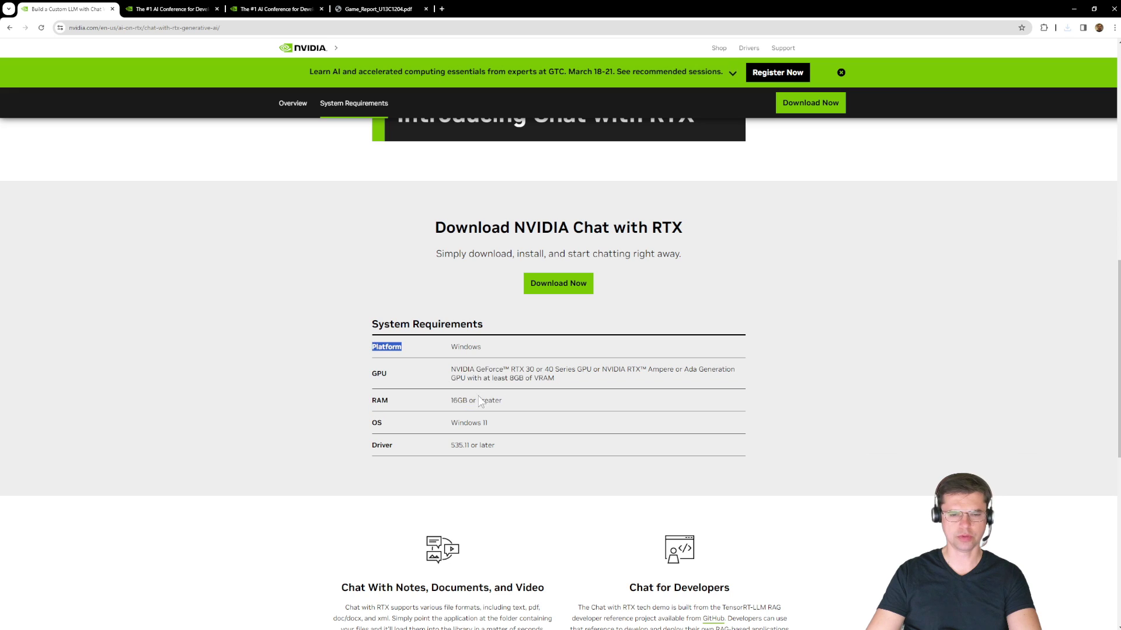
click(479, 396)
scroll(543, 426, up, 2)
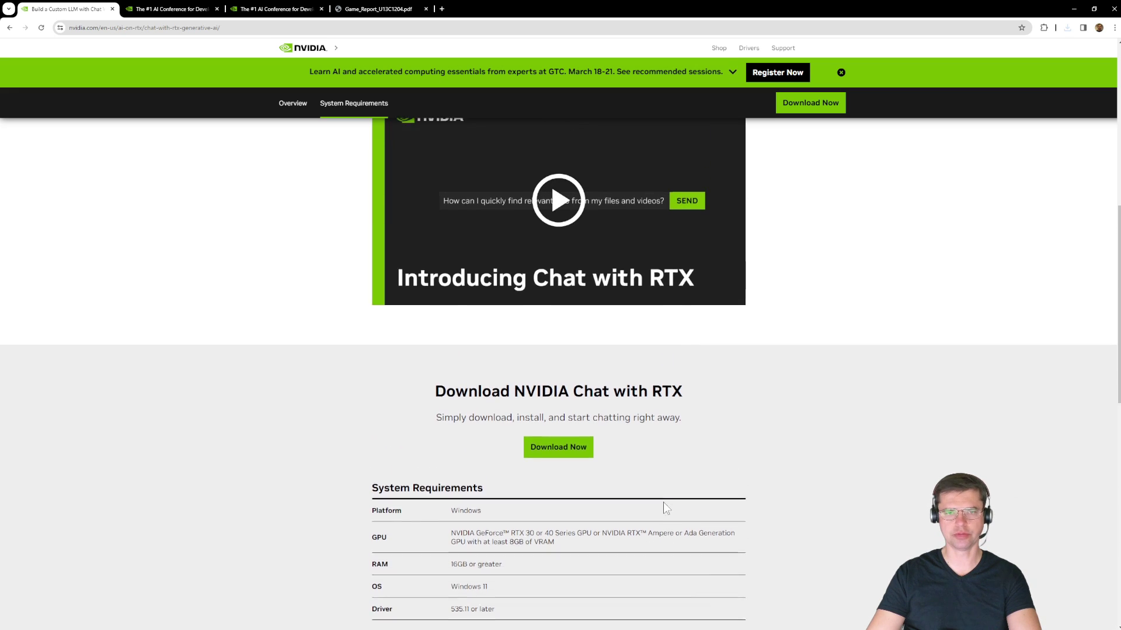
scroll(663, 502, up, 3)
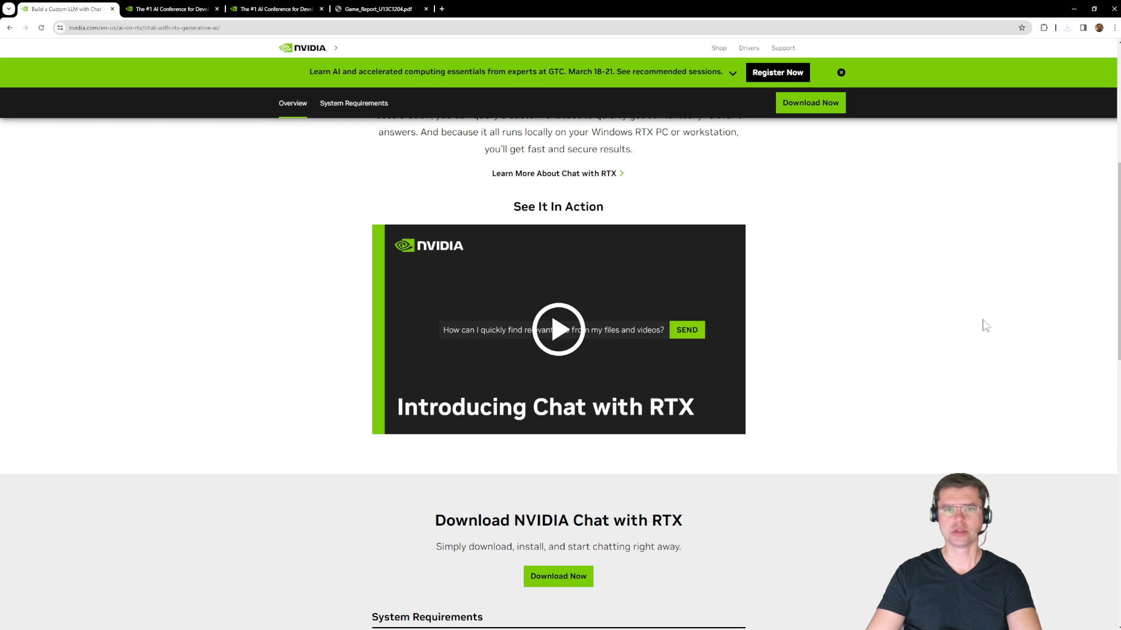
scroll(980, 327, down, 5)
scroll(978, 341, up, 10)
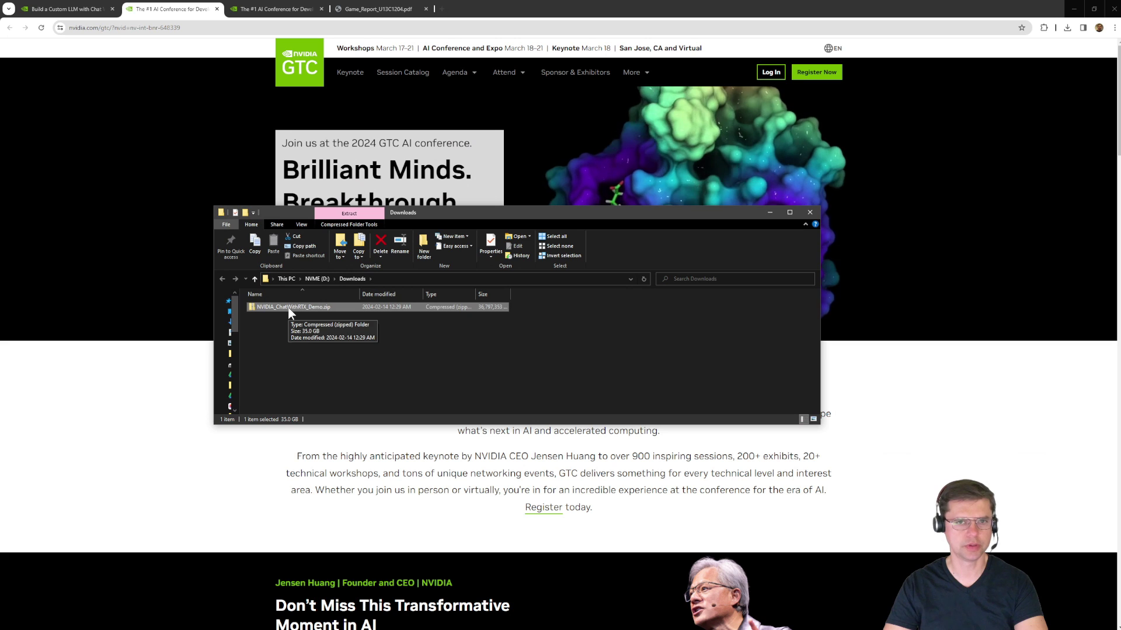
Open the NVIDIA_ChatWithRTX_Demo zip and its ChatWithRTX_Offline_2_11_mistral_Llama folder, then run setup.exe
double_click(288, 309)
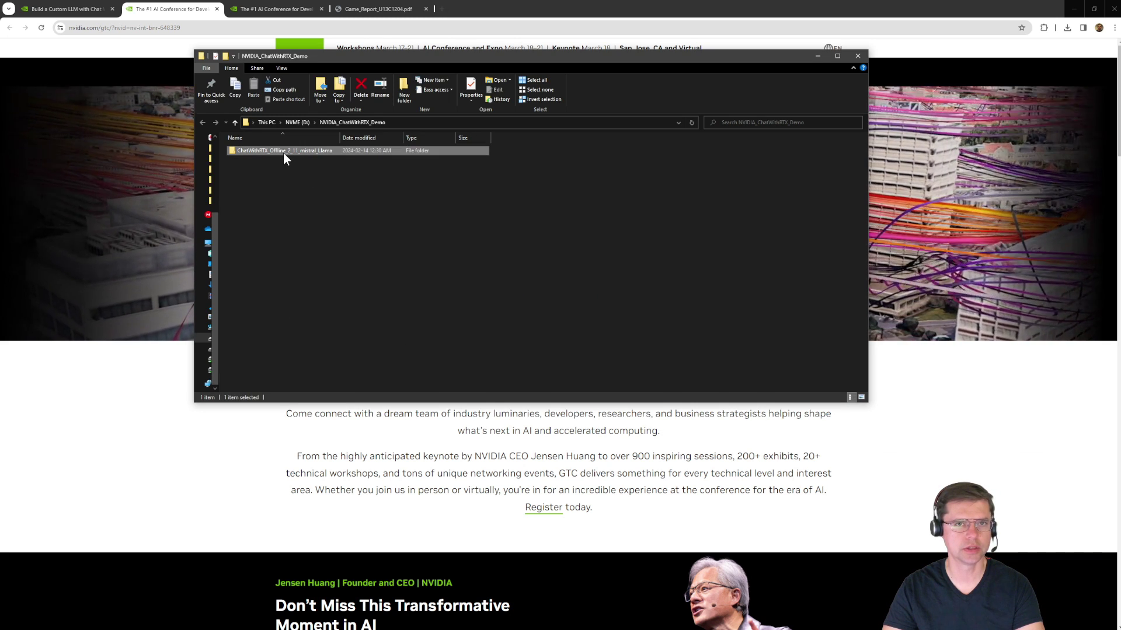
double_click(289, 153)
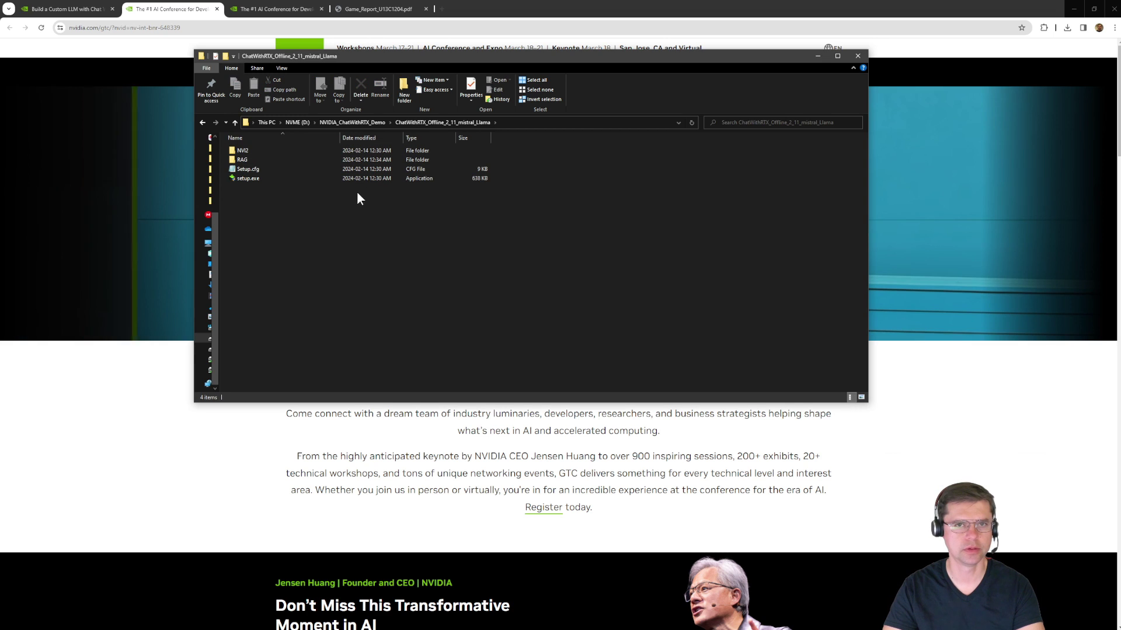
double_click(271, 178)
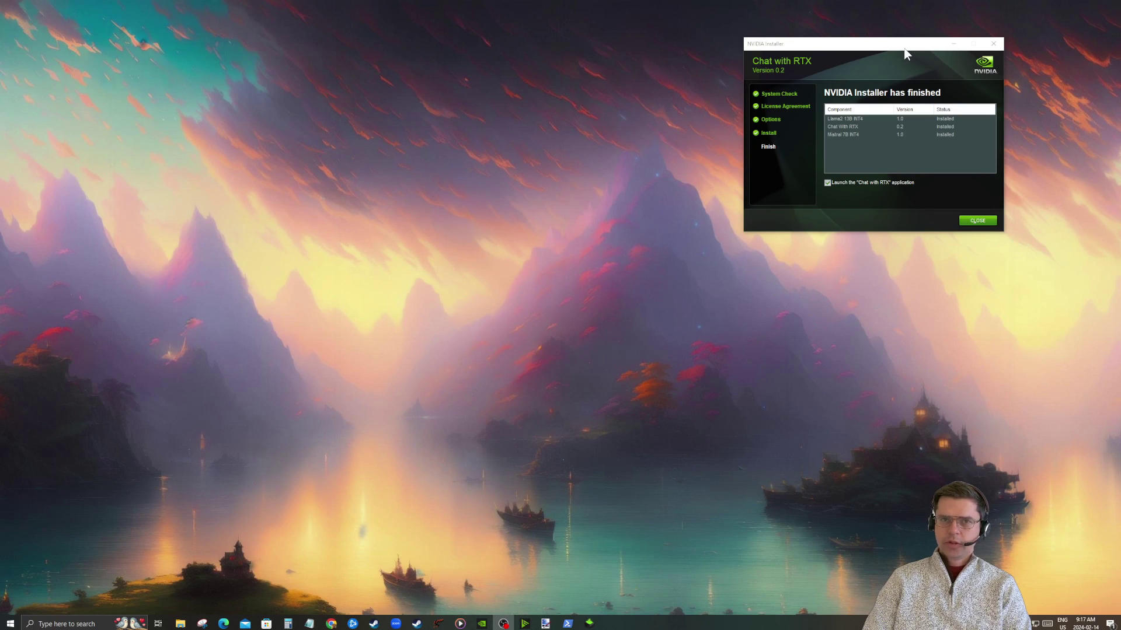
Nudge the finished installer aside and bring up the 'Installation issues with Chat with RTX' forum thread
drag(901, 48, 892, 51)
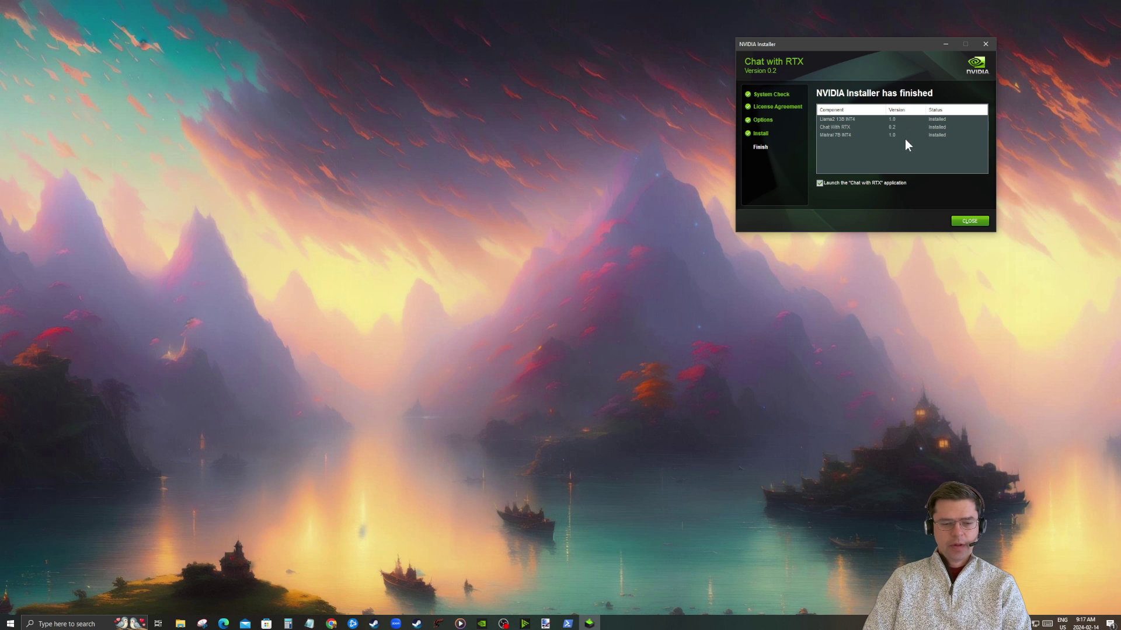
click(331, 624)
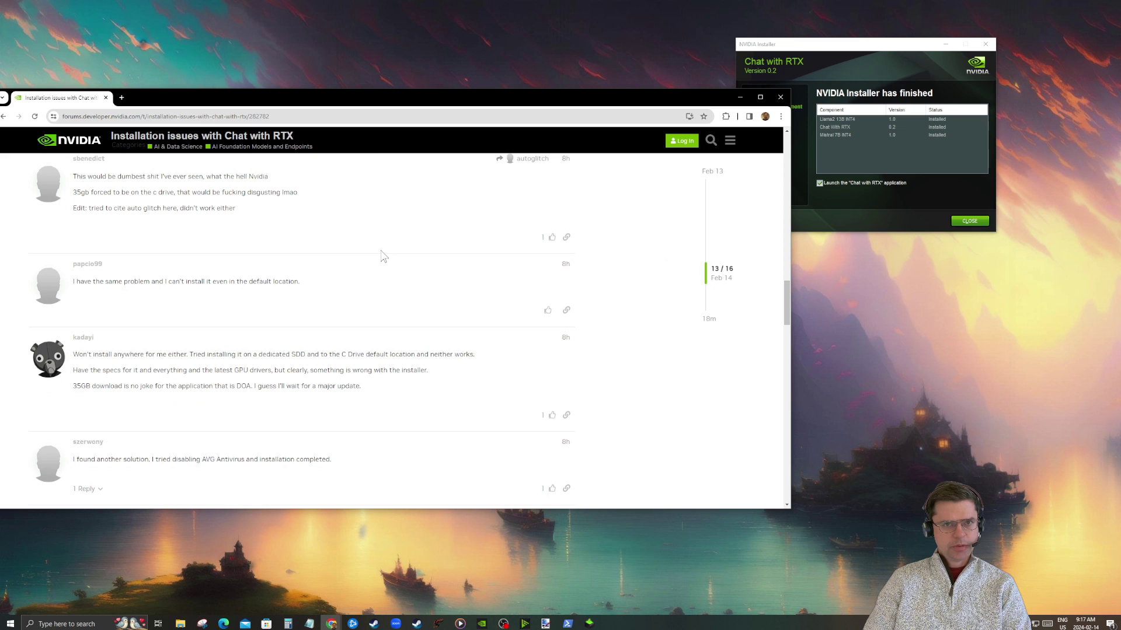
Read the forum tip about installing to the default location, then minimize Chrome to show the installer
drag(786, 316, 789, 166)
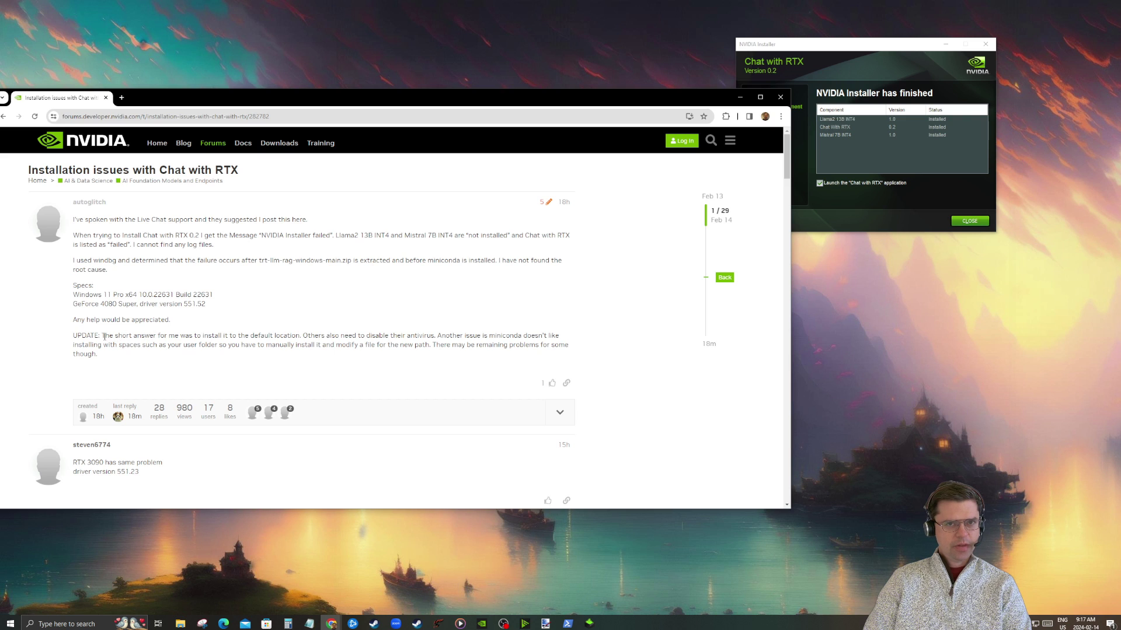
drag(103, 336, 301, 336)
click(284, 338)
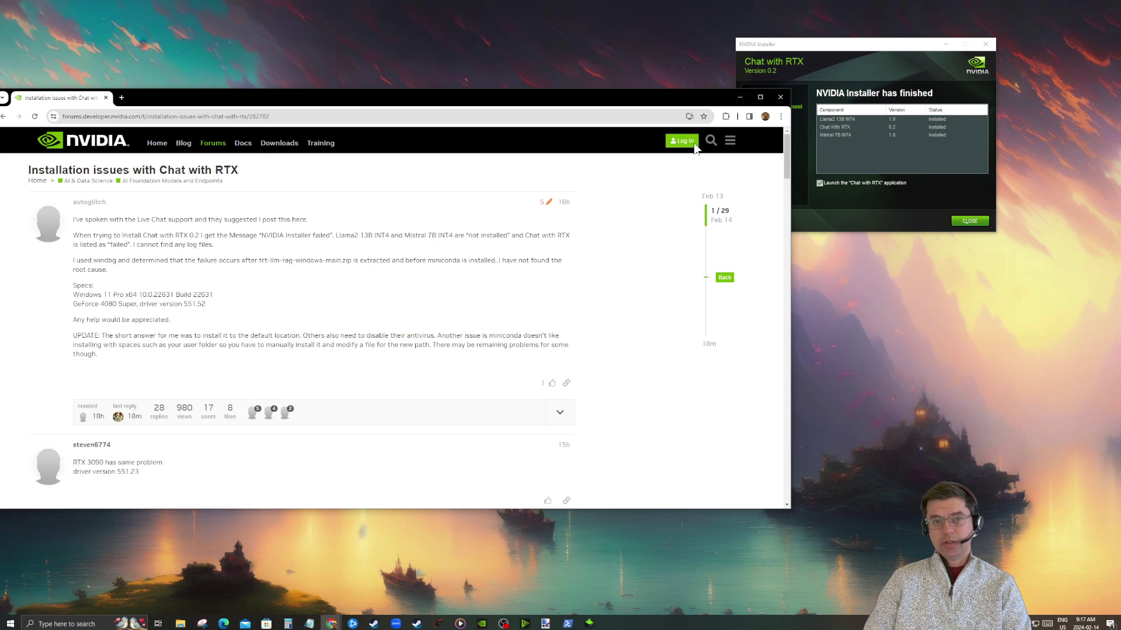
click(738, 101)
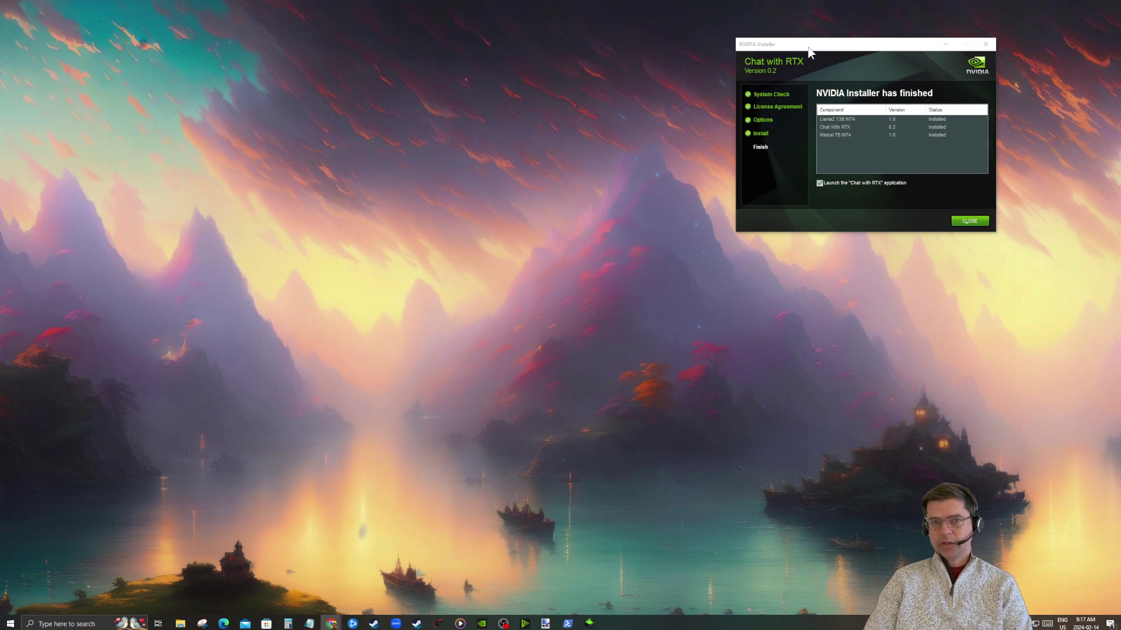
drag(809, 51, 796, 50)
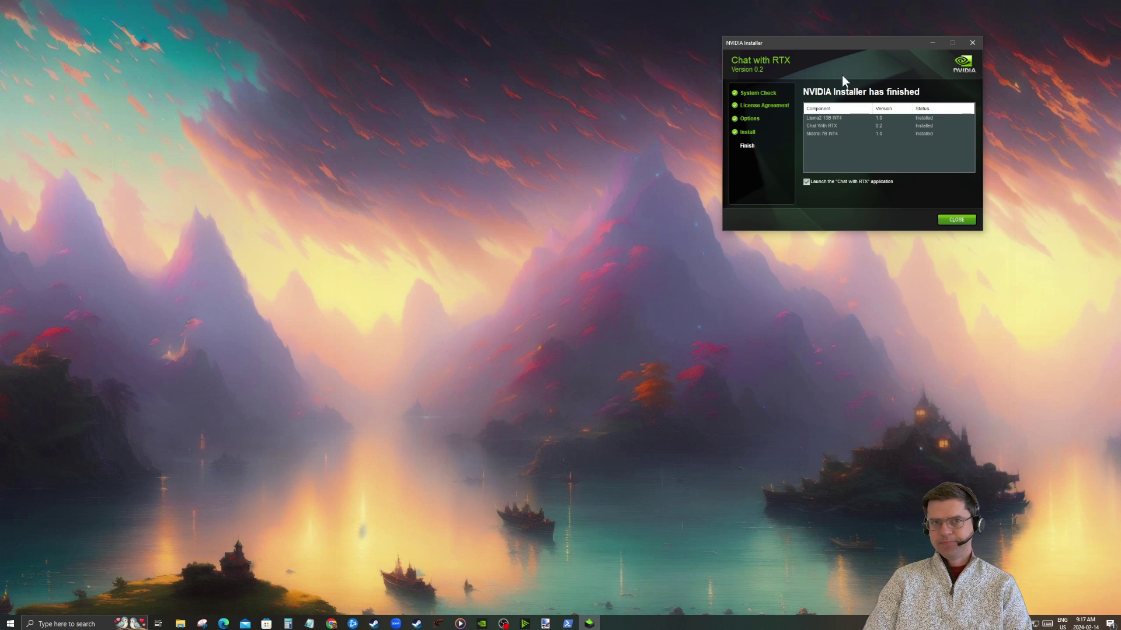
drag(852, 43, 850, 68)
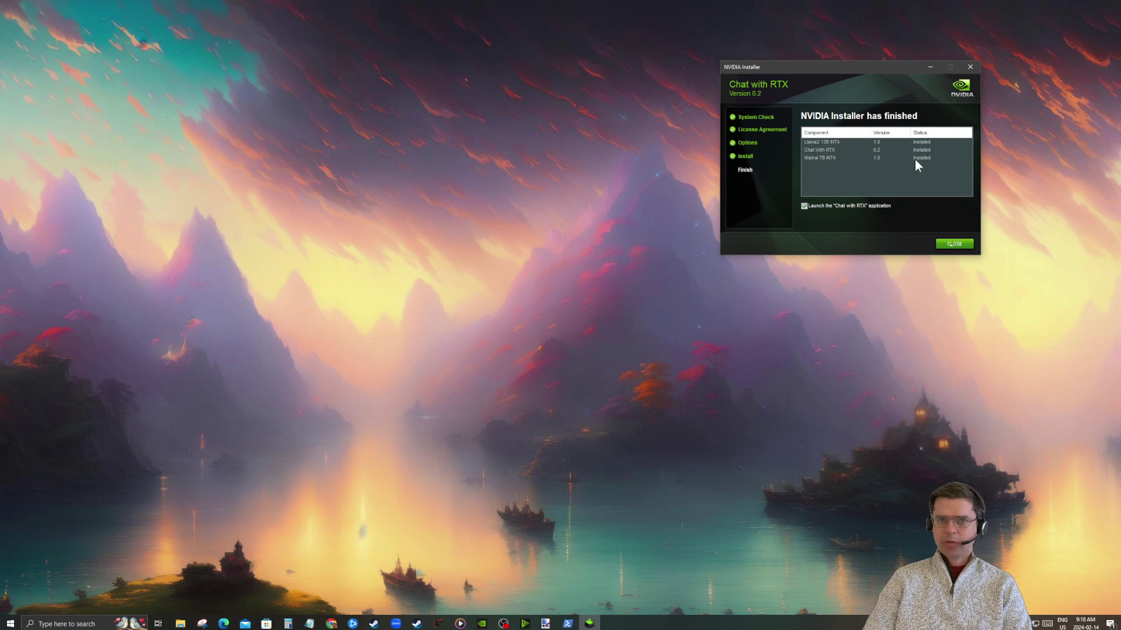
Close the installer to launch Chat with RTX, enlarge its console, and accept the Python firewall alert
click(953, 244)
drag(568, 73, 623, 39)
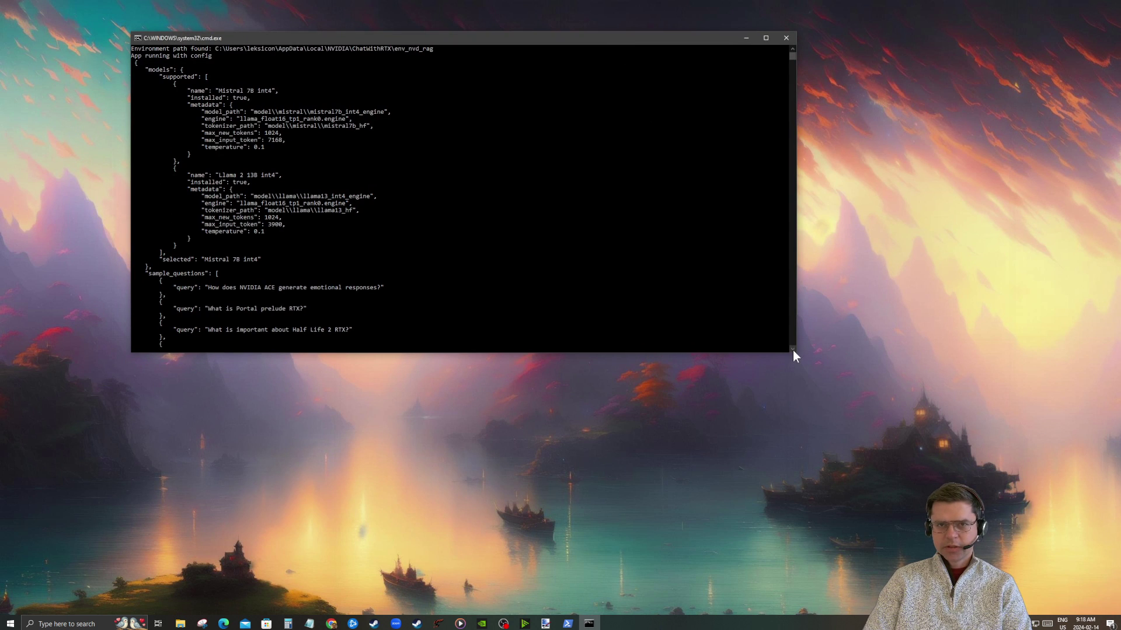
drag(794, 352, 1045, 559)
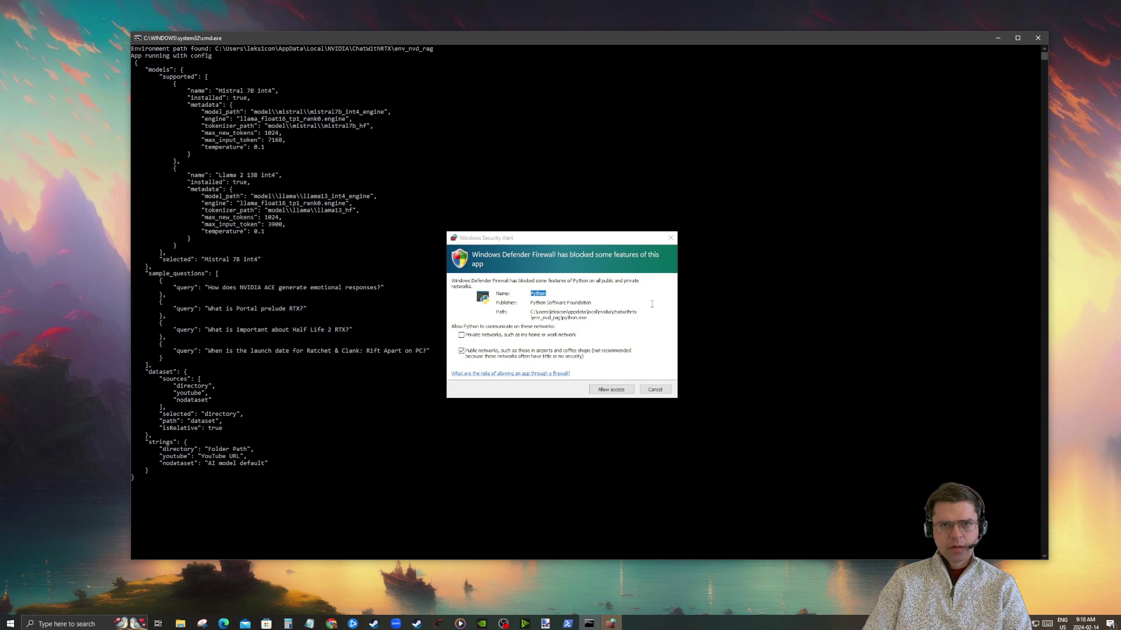
click(613, 390)
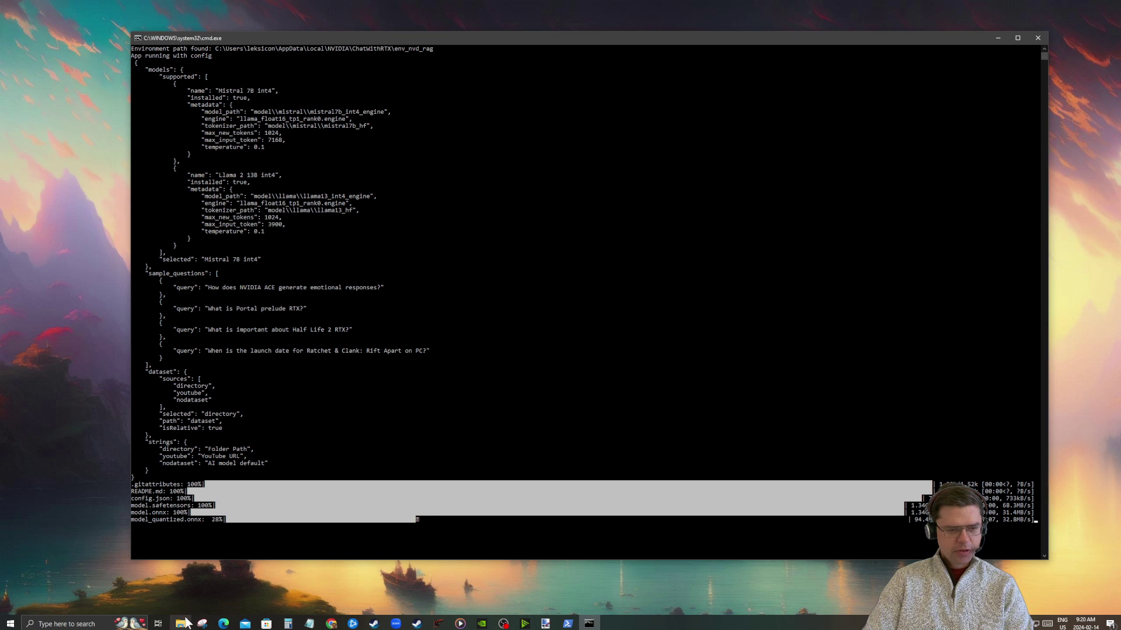
Check the ChatWithRTX properties in File Explorer, then bring the Chat with RTX browser window forward
click(181, 623)
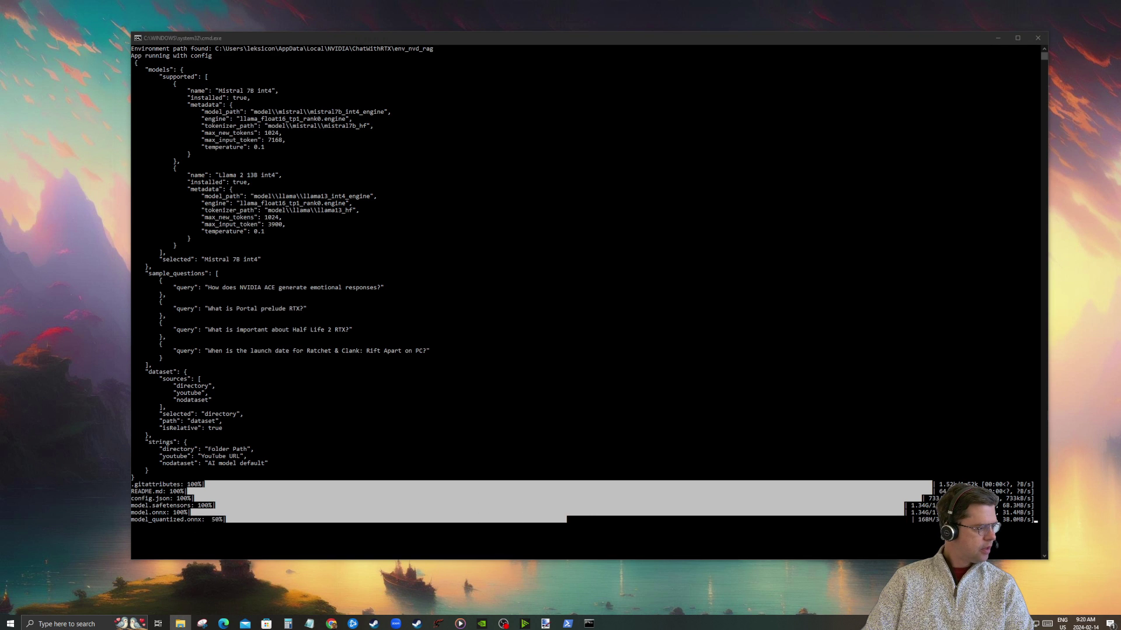
drag(257, 207, 196, 291)
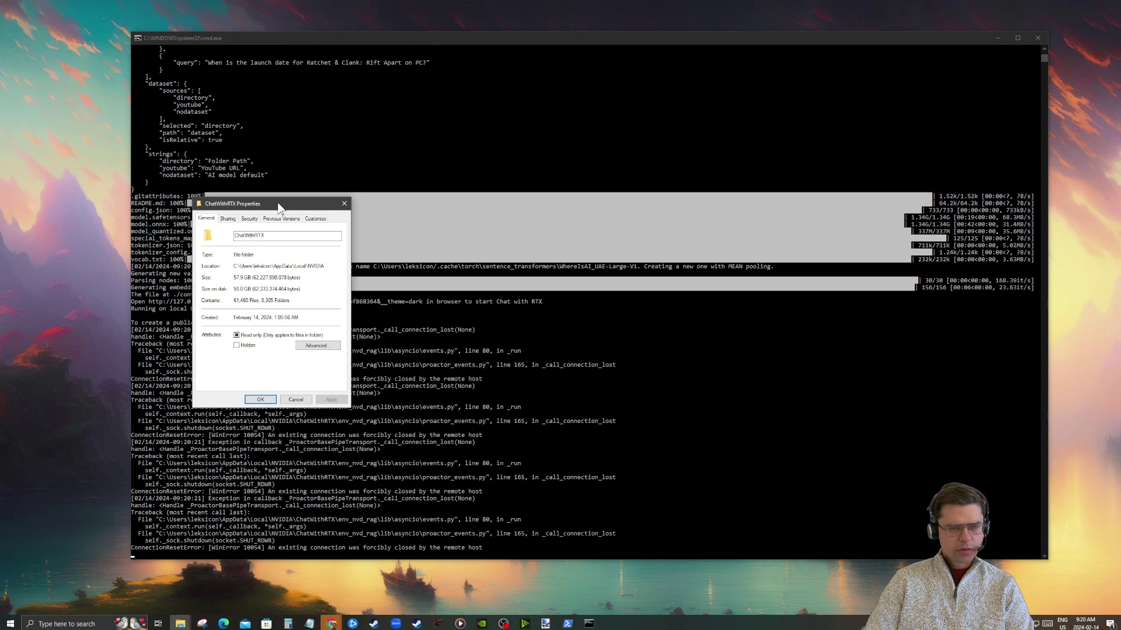
key(Escape)
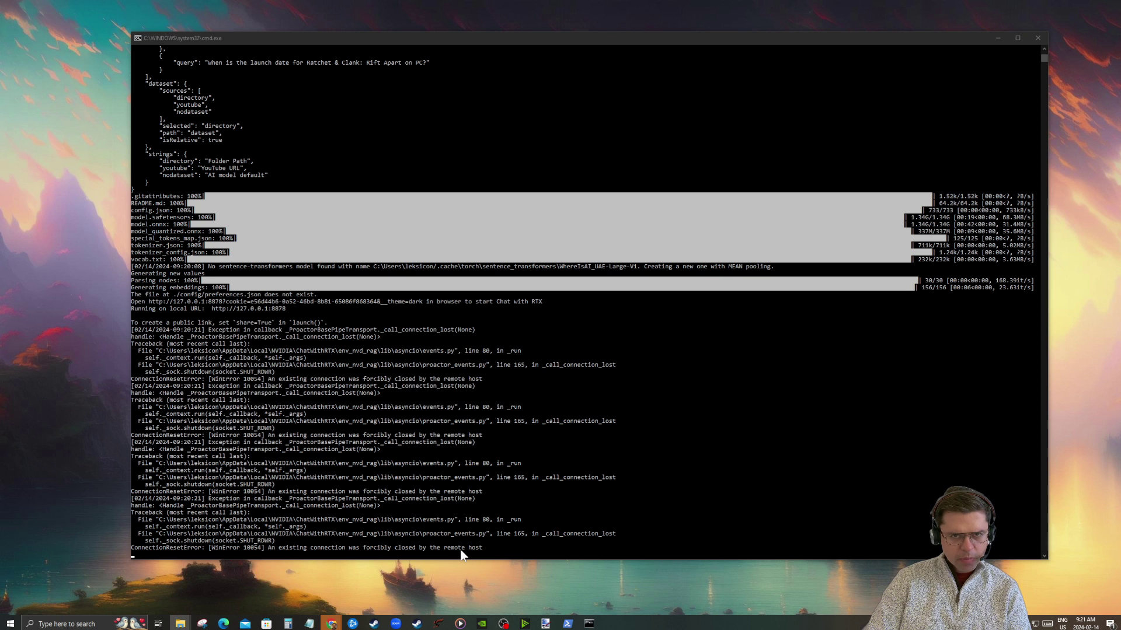
click(331, 623)
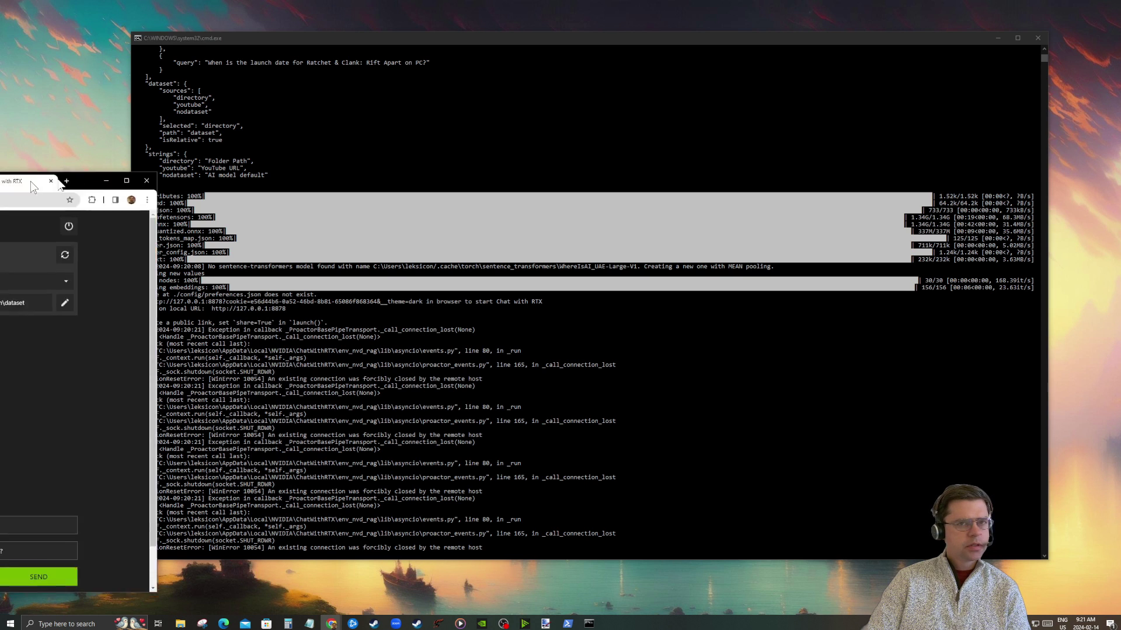